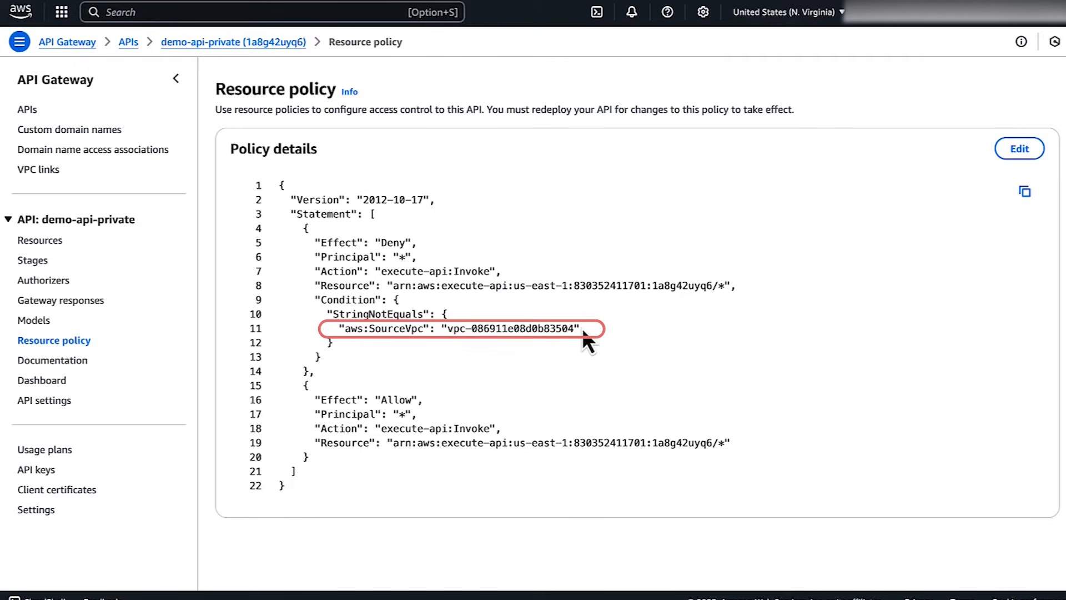
Set aws:SourceVpc in the resource policy's Deny condition to vpc-05af96dc38e229f8b and save the policy
left_click_drag(580, 327, 342, 328)
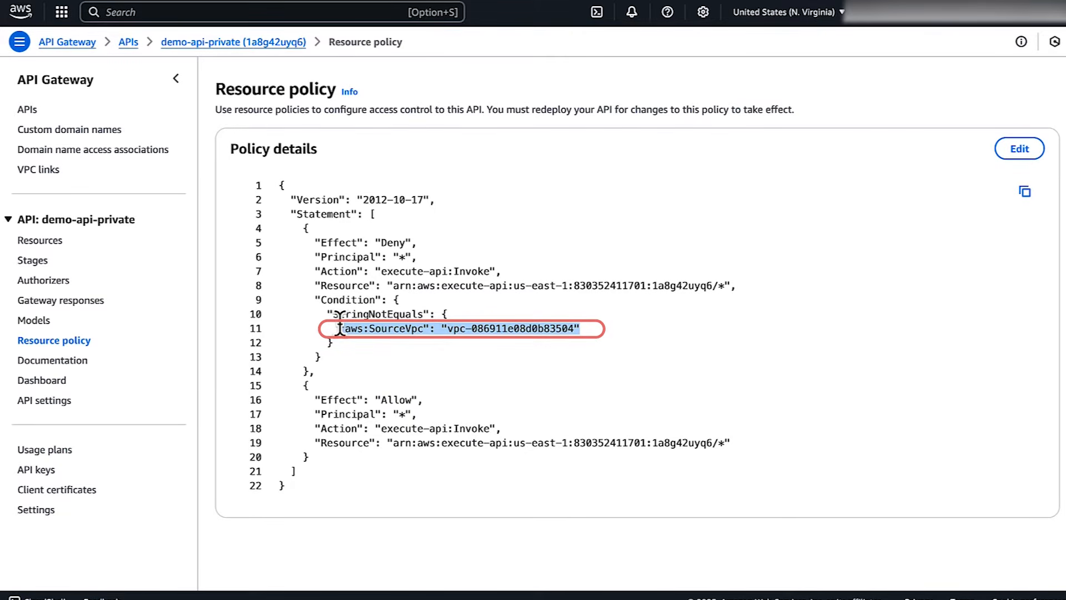
left_click(546, 387)
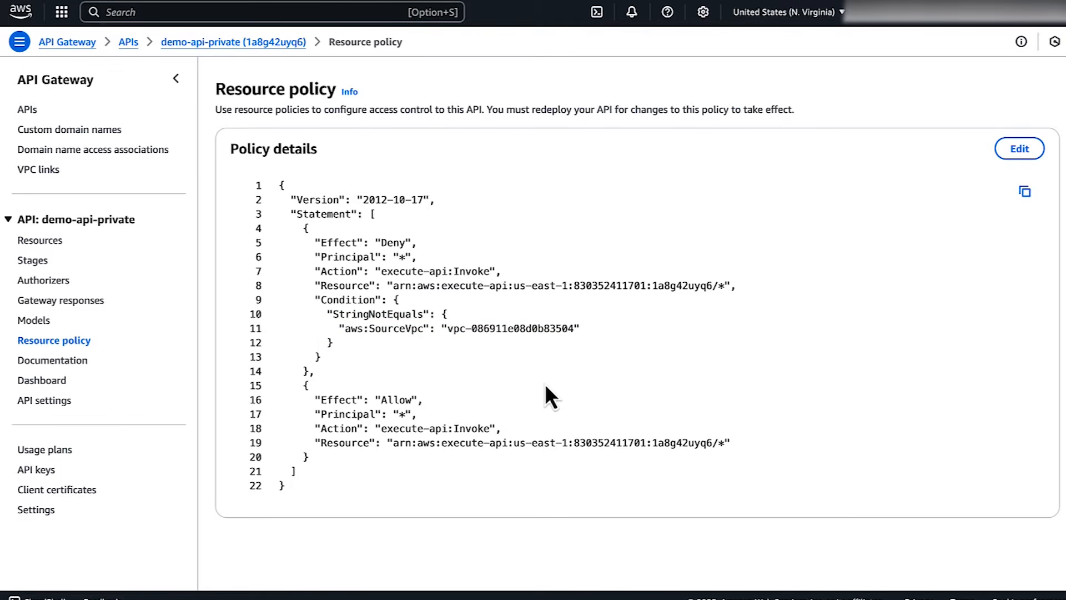
left_click(1021, 149)
left_click_drag(439, 344, 566, 345)
type("vpc-05af96dc38e229f8b")
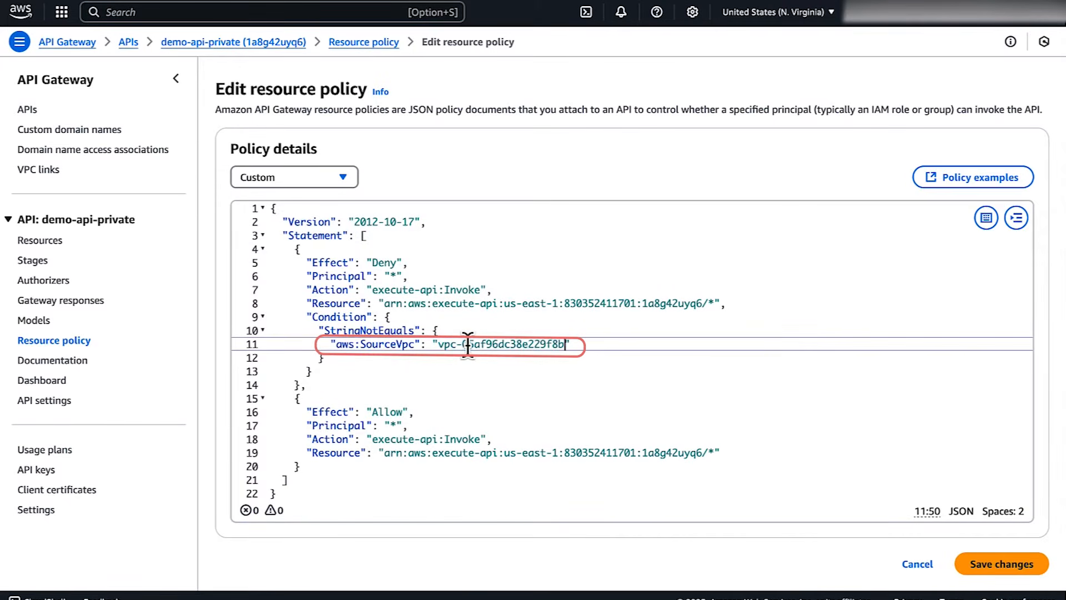
left_click(972, 558)
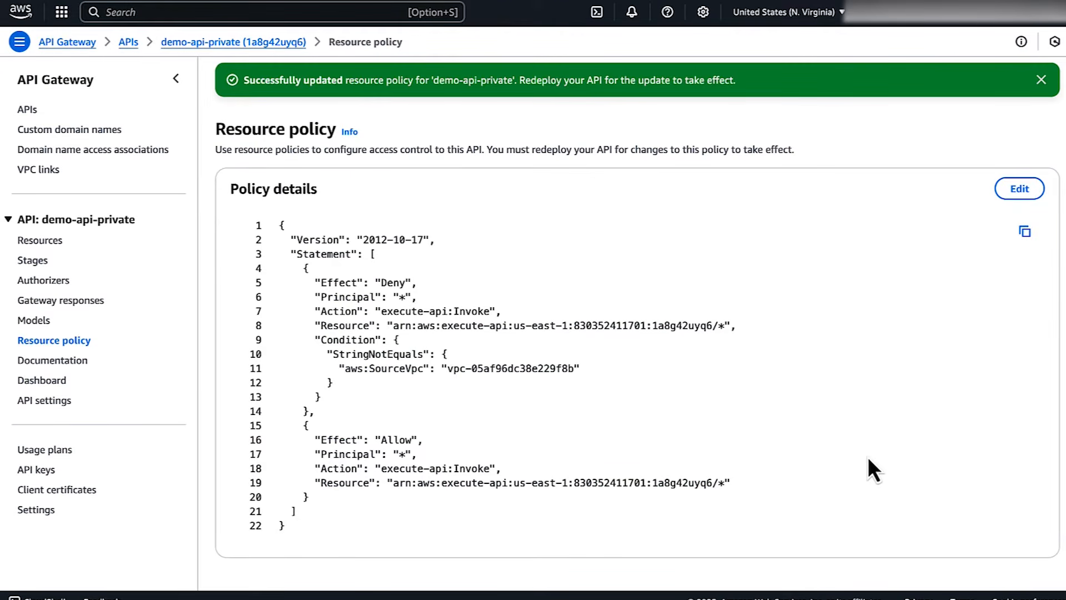
Redeploy demo-api-private to its stage, then send a curl request to the API from the EC2 instance's terminal
left_click(50, 242)
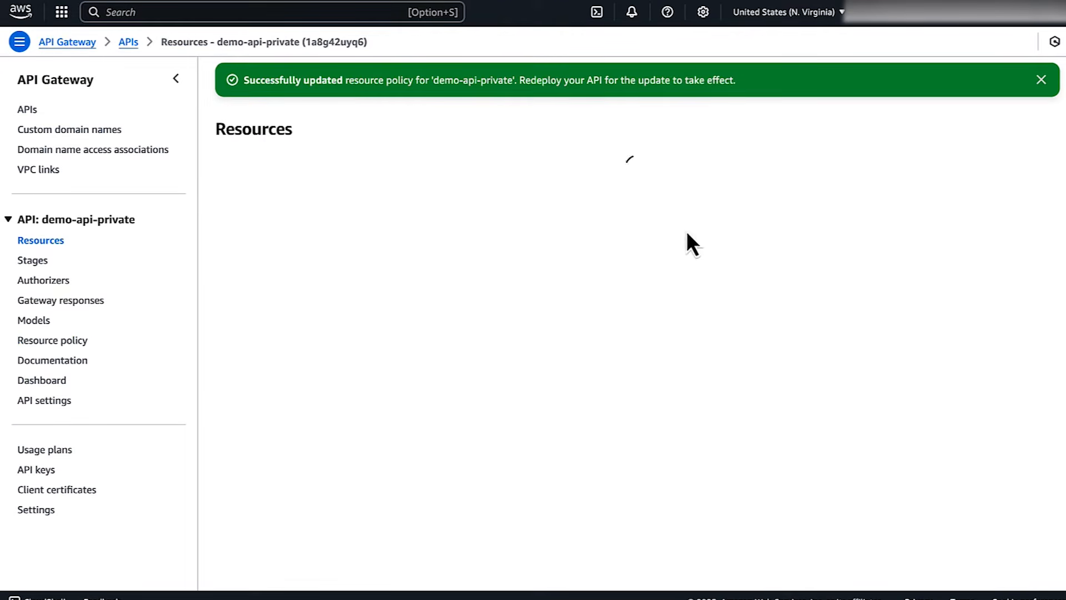
left_click(1016, 133)
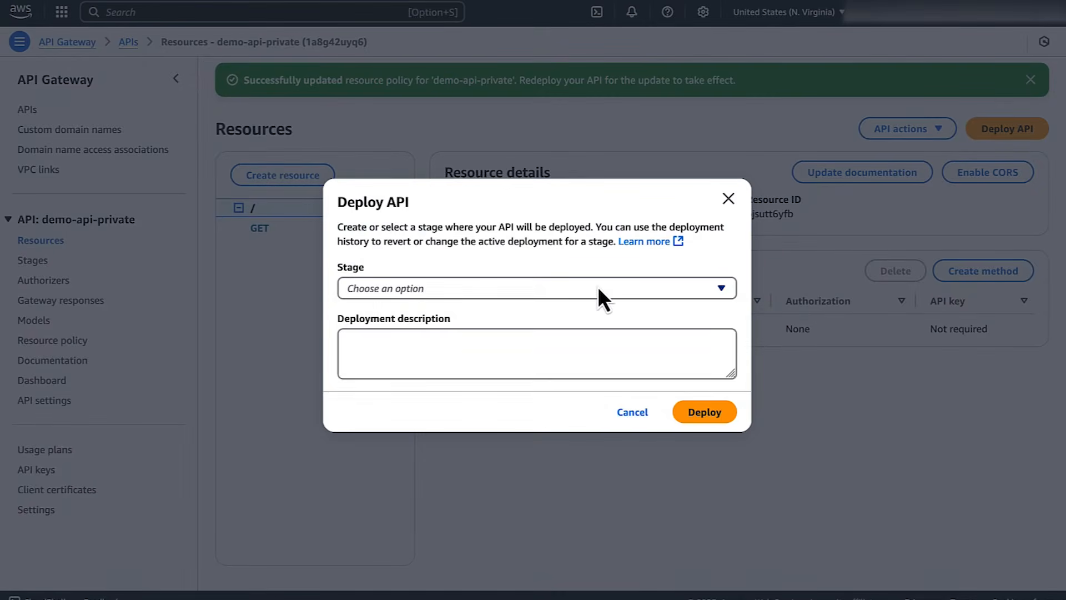
left_click(598, 286)
left_click(551, 338)
left_click(717, 447)
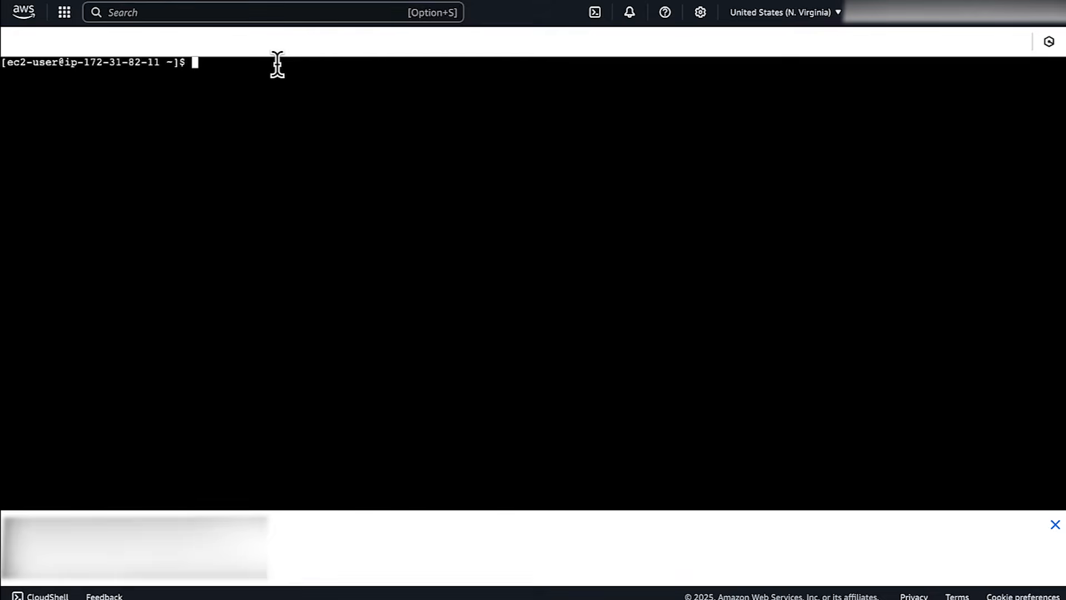
type("curl https://1a8g42uyq6.execute-api.us-east-1.amazonaws.com/dev/")
key("Return")
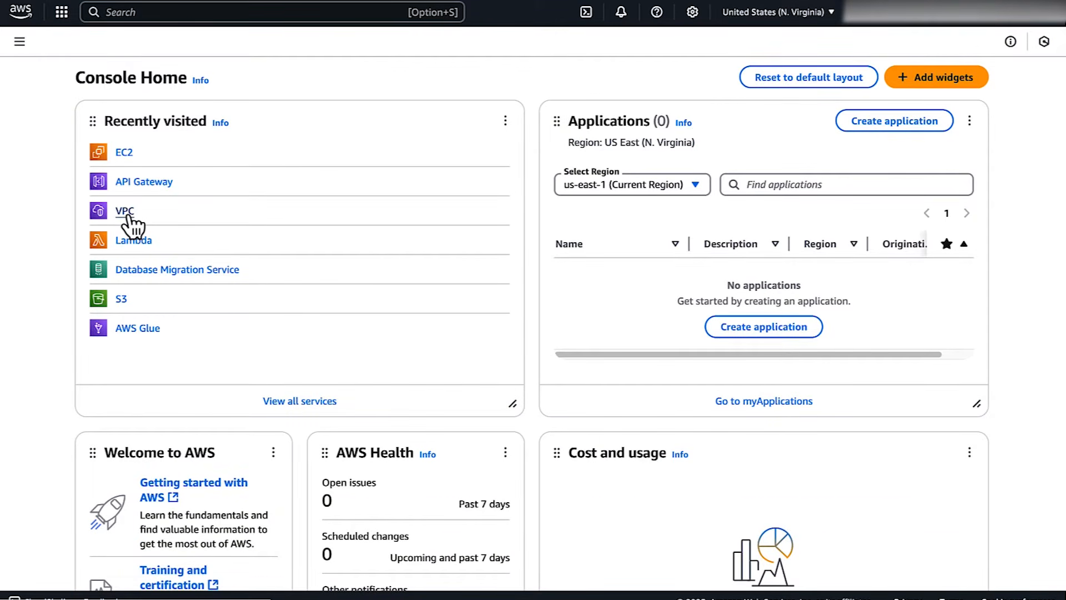
Open the endpoint policy of demo vpc endpoint in the VPC console
left_click(127, 215)
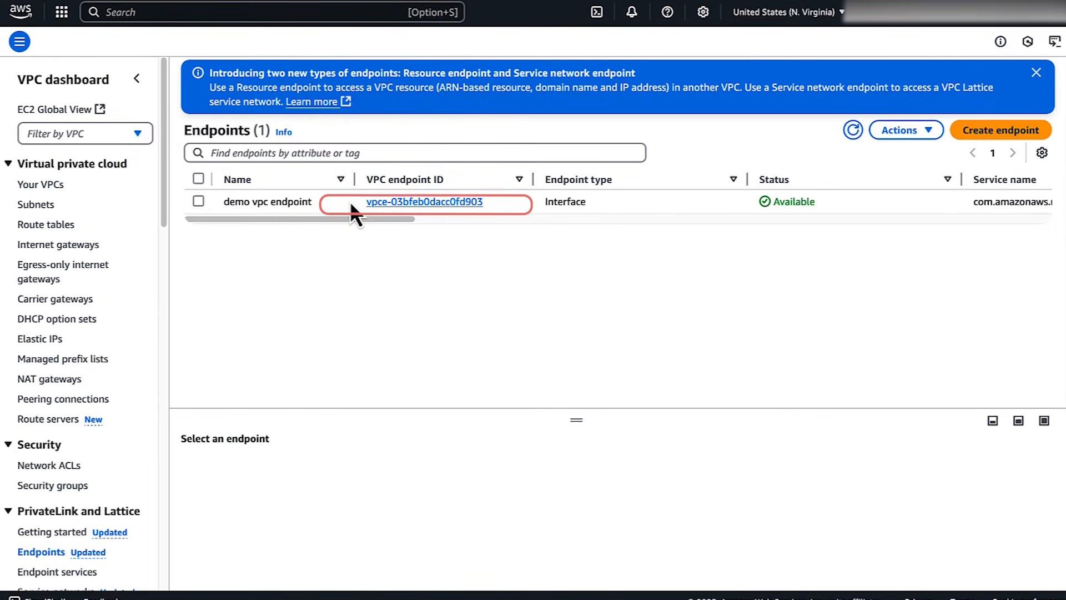
left_click(381, 218)
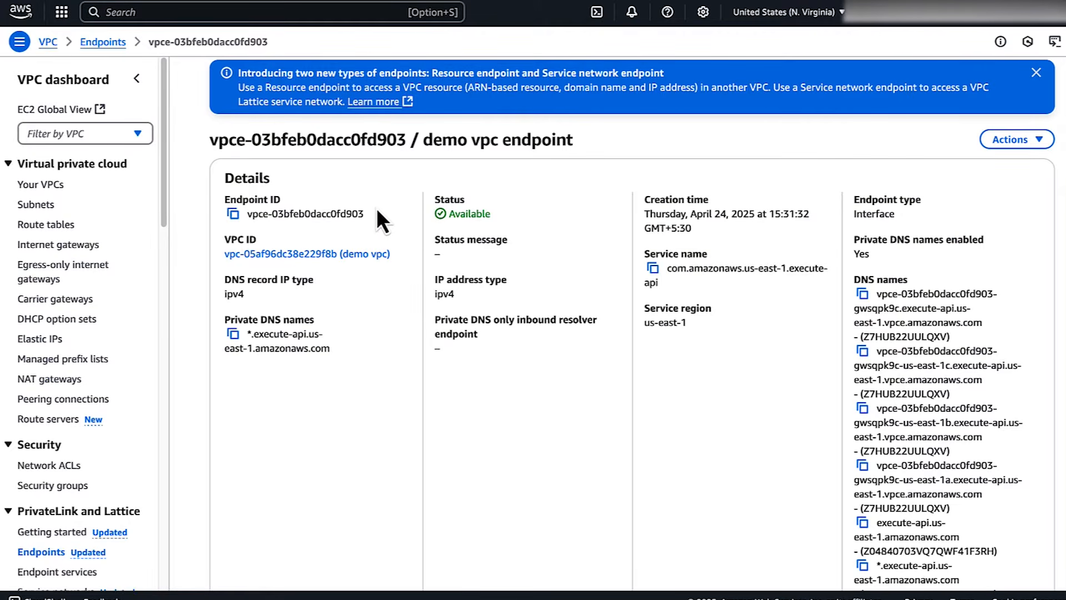
scroll(712, 186, "down", 4)
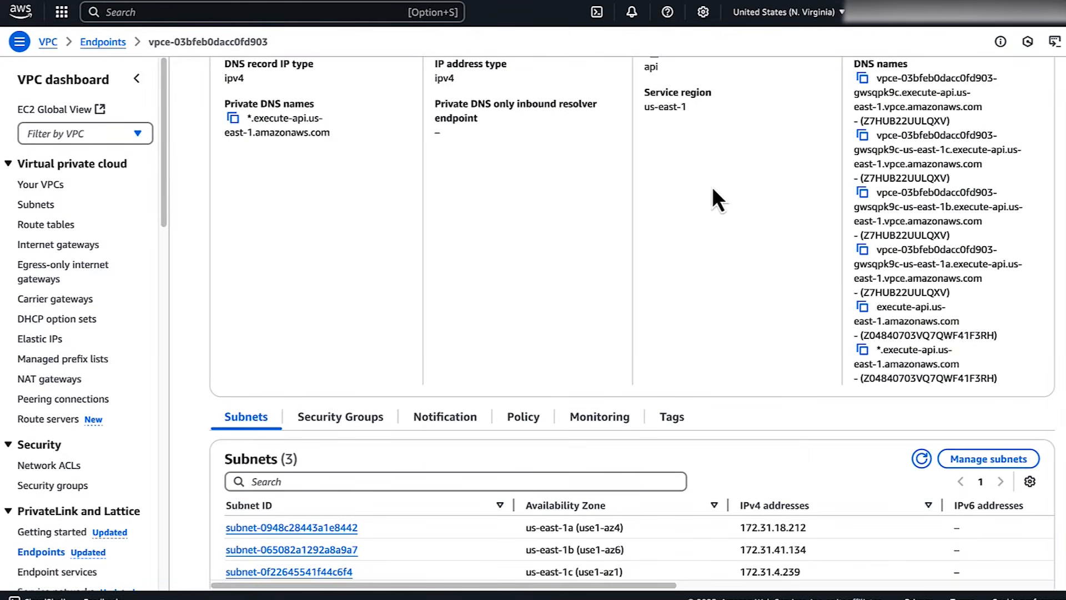
left_click(535, 412)
scroll(530, 413, "down", 1)
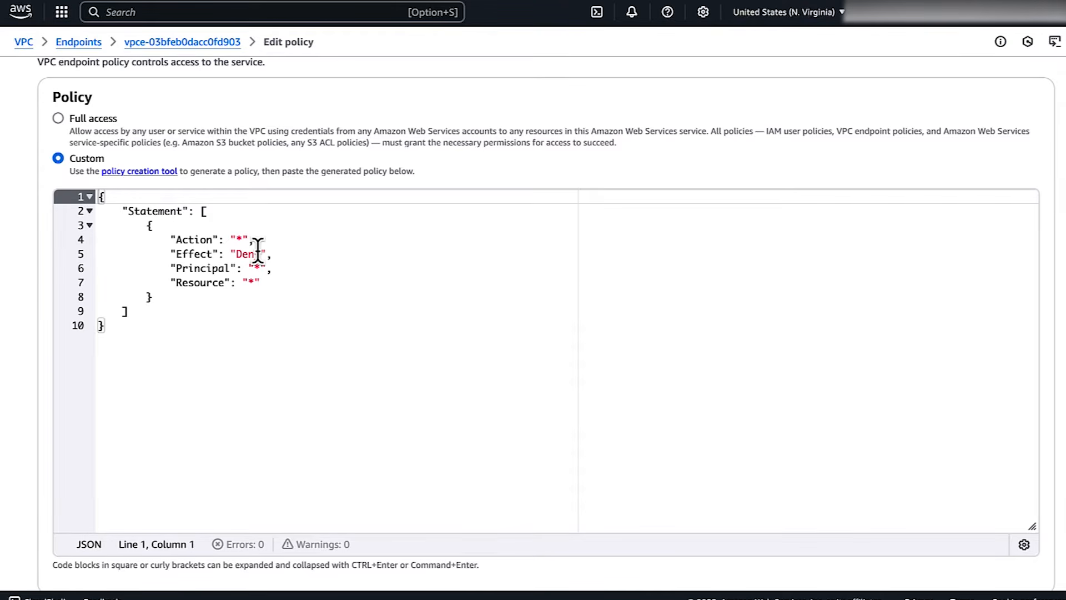
Set the Effect in the endpoint's custom policy to Allow, save it, and rerun the curl request in the EC2 terminal
double_click(257, 253)
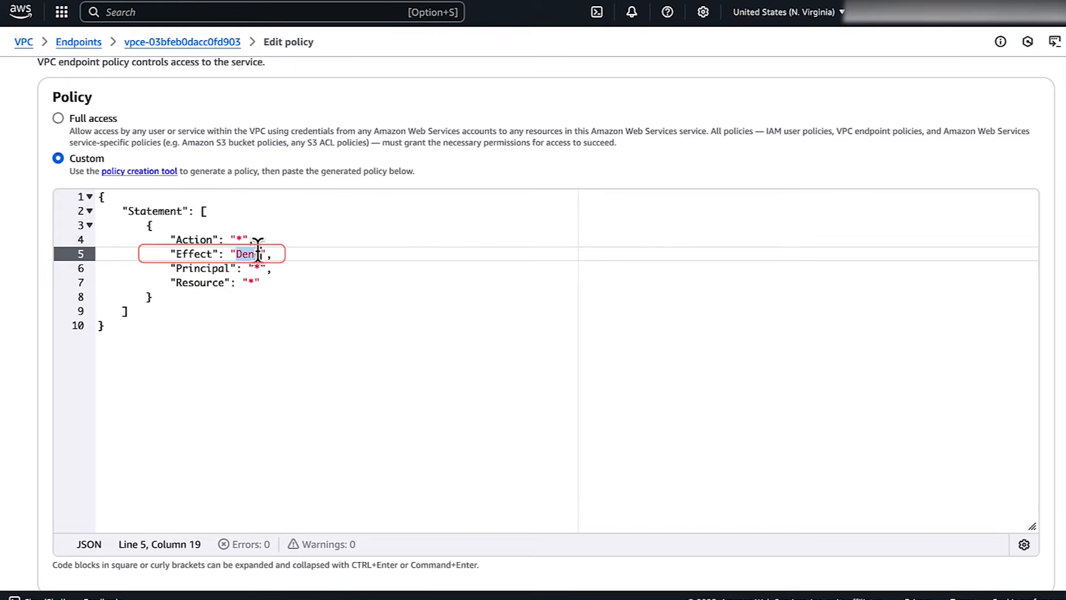
type("Allow")
scroll(415, 336, "down", 1)
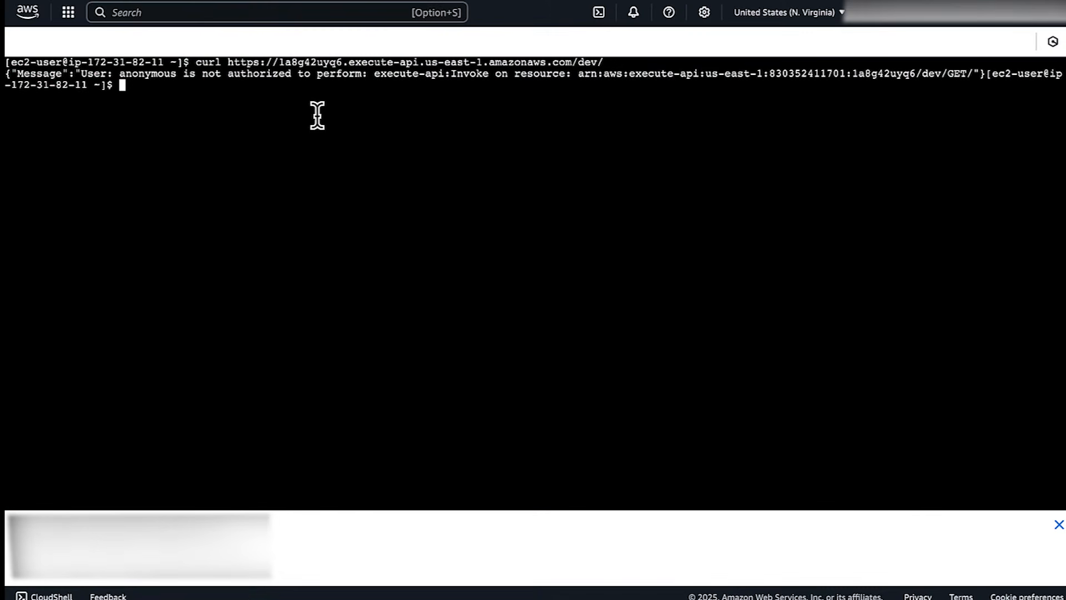
key("Up")
key("Return")
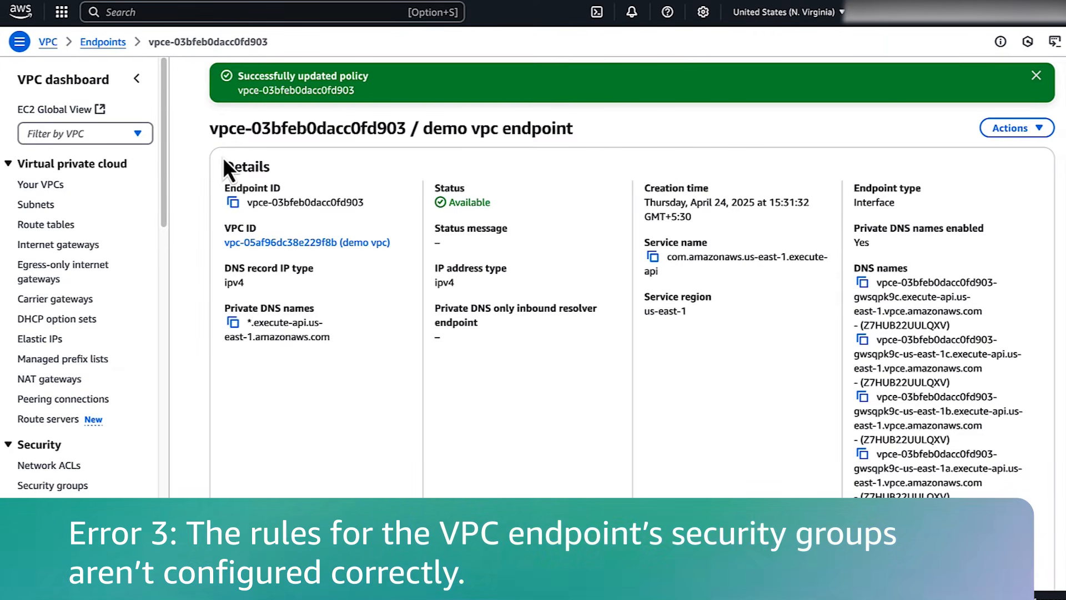
Check the security groups of demo vpc endpoint and the outbound rule destination of the ec2 security group
scroll(507, 326, "down", 4)
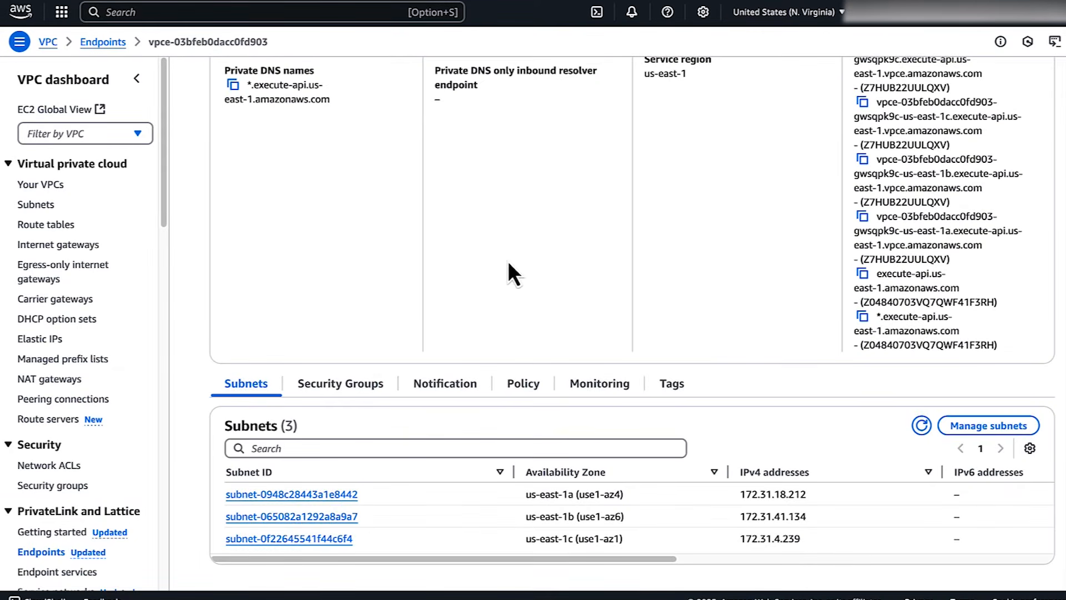
left_click(352, 388)
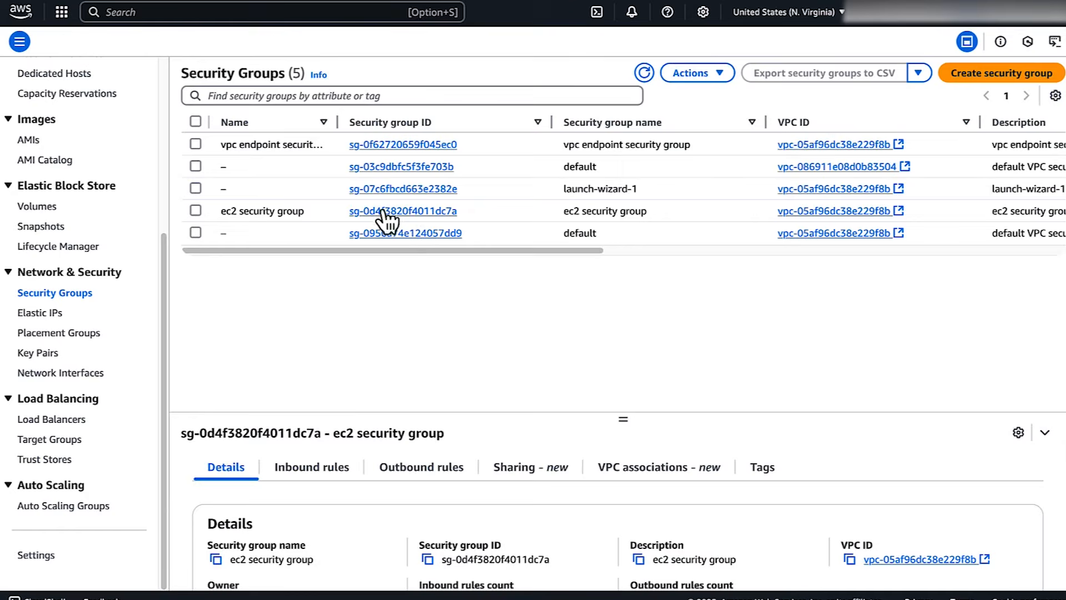
left_click(383, 211)
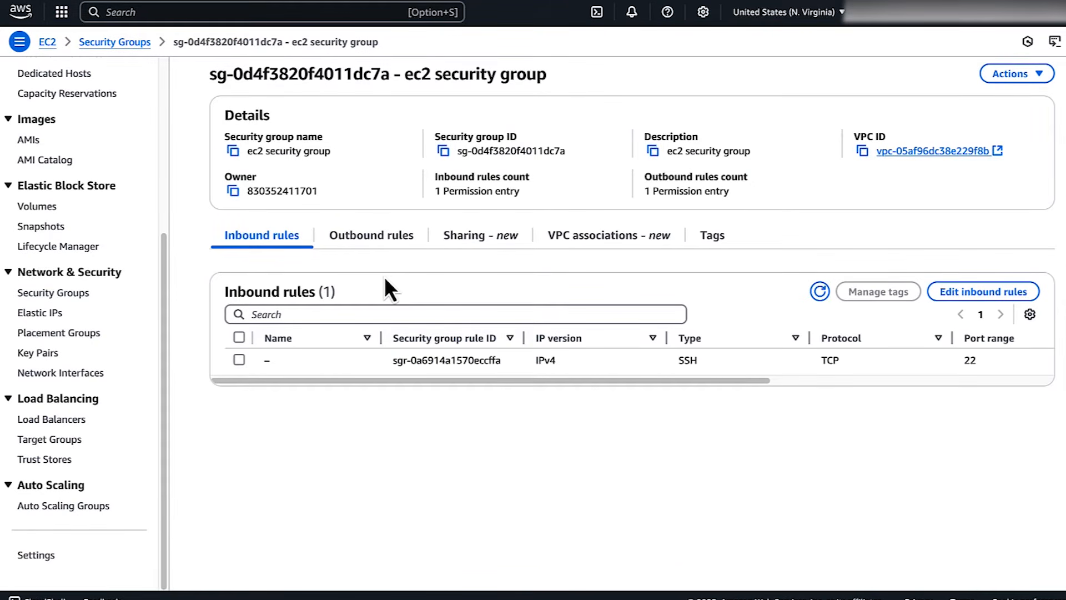
left_click(372, 244)
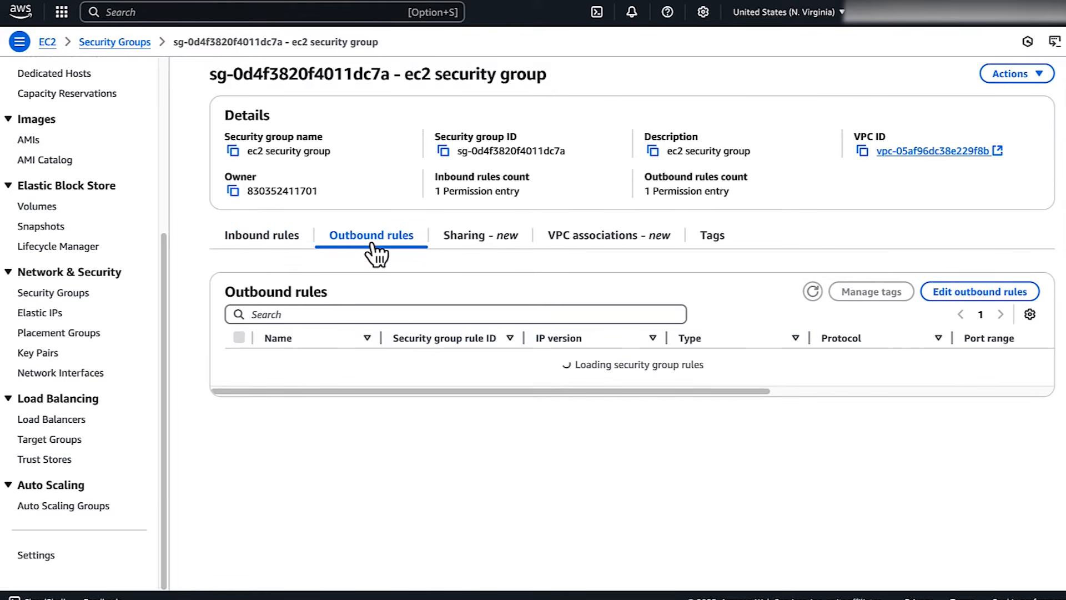
left_click(333, 364)
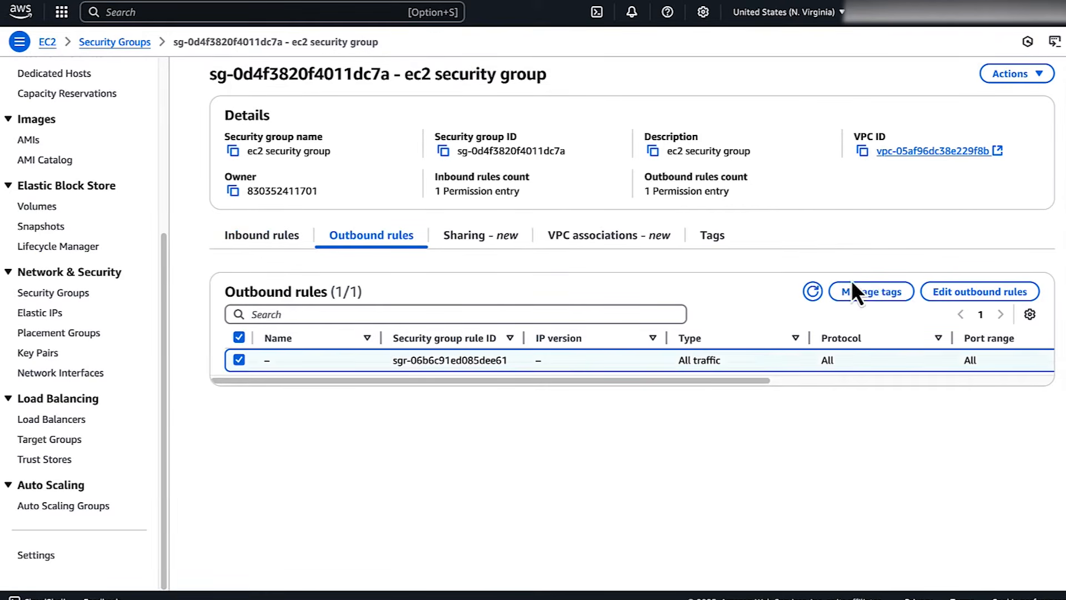
left_click(951, 292)
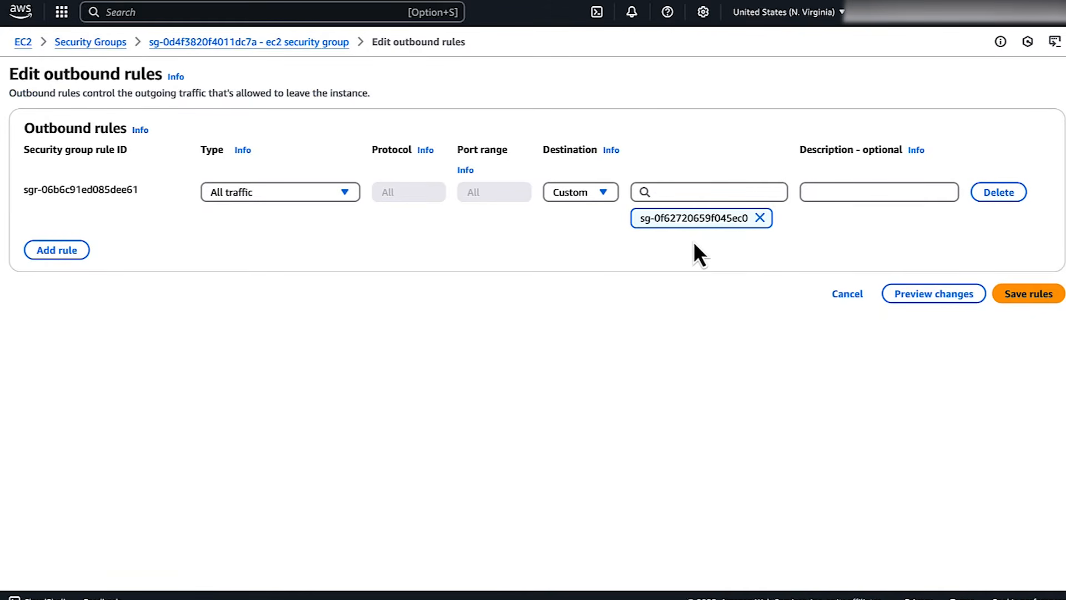
left_click_drag(639, 217, 758, 225)
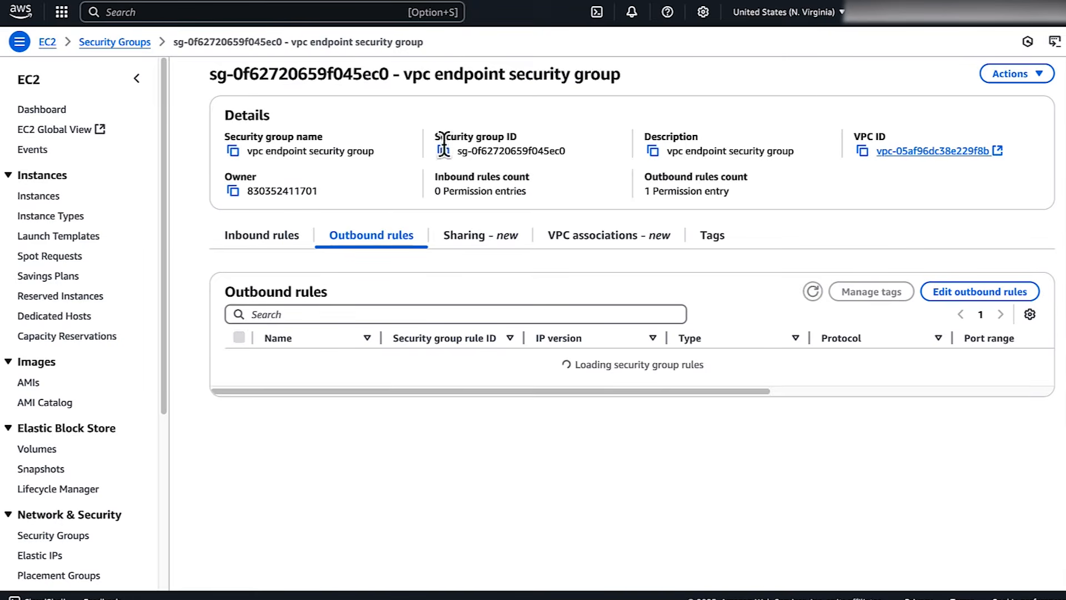
Add an inbound HTTPS rule with source sg-0d4f3820f4011dc7a to the vpc endpoint security group and save the rules
left_click(281, 236)
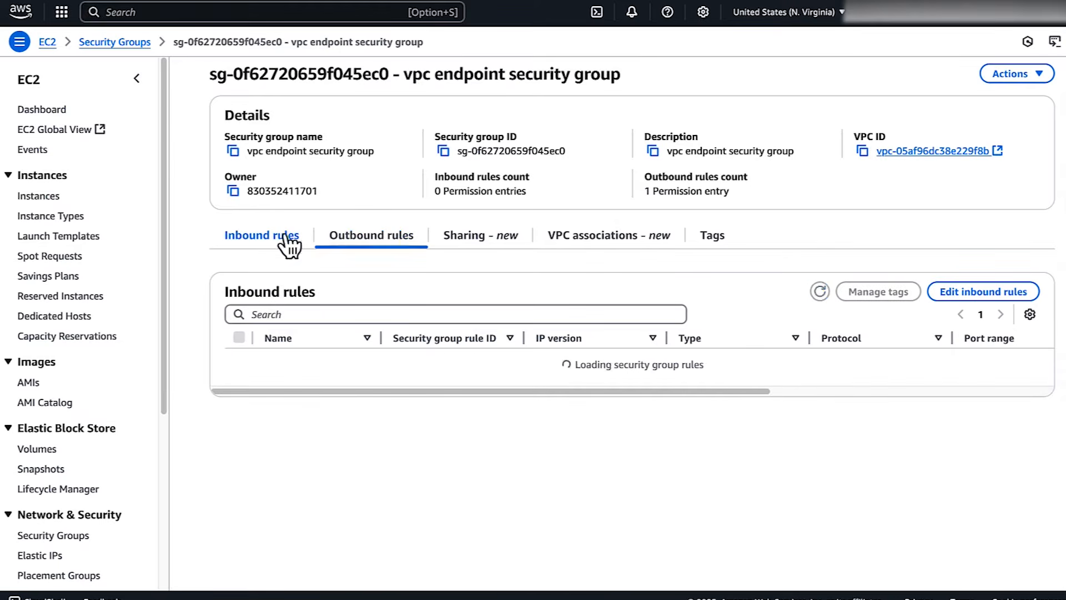
left_click(949, 290)
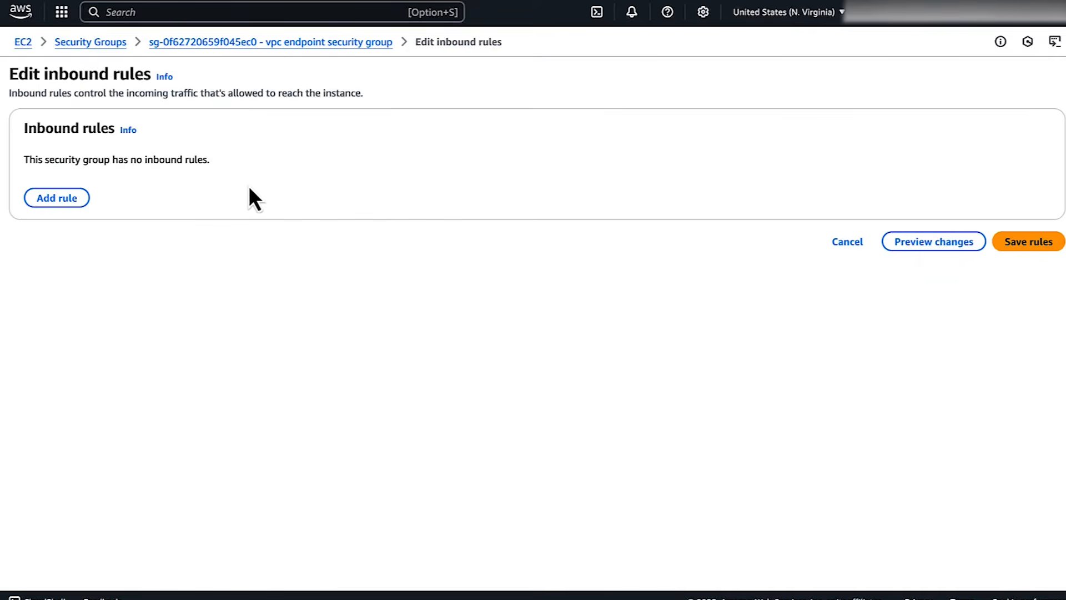
left_click(77, 196)
left_click(289, 190)
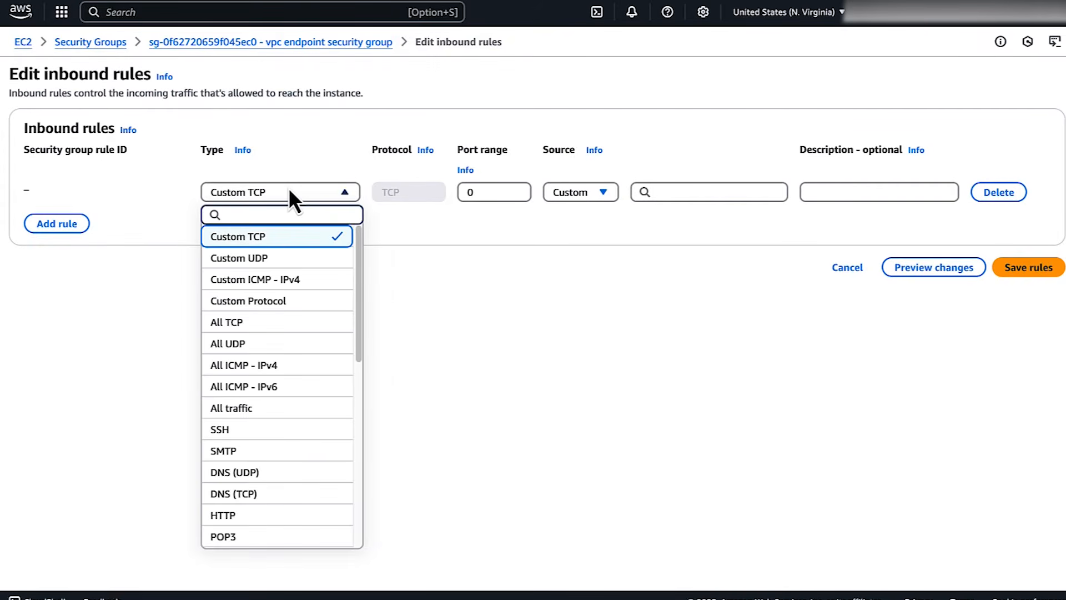
type("htt")
left_click(292, 257)
left_click(755, 192)
key("super+v")
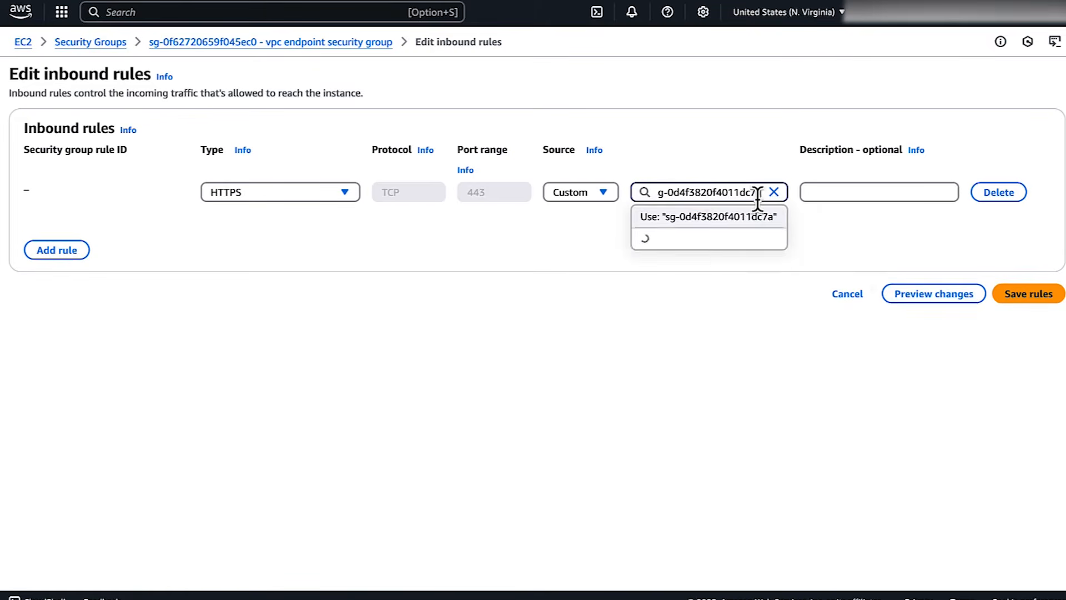
left_click(730, 257)
left_click(1025, 297)
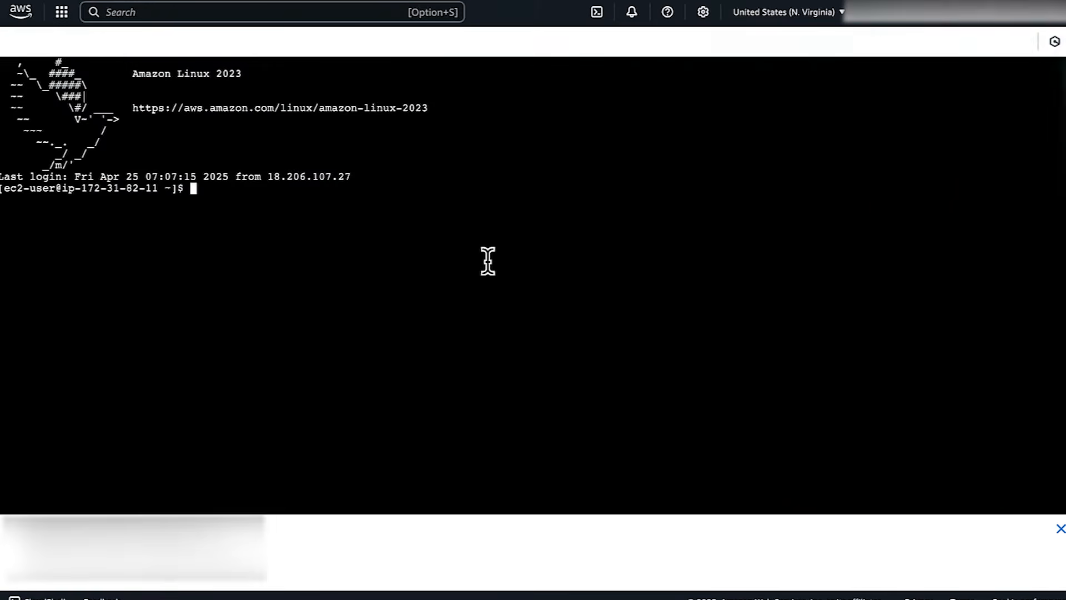
type("curl -v --connect-timeout 5  https://1a8g42uyq6.execute-api.us-east-1.amazonaws.com/dev/")
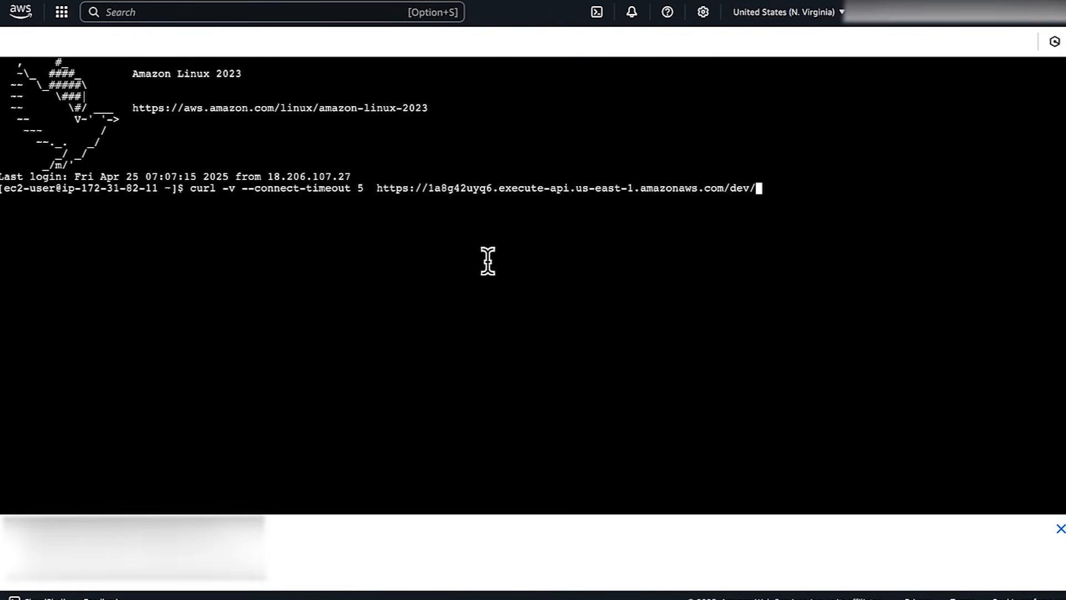
key("Return")
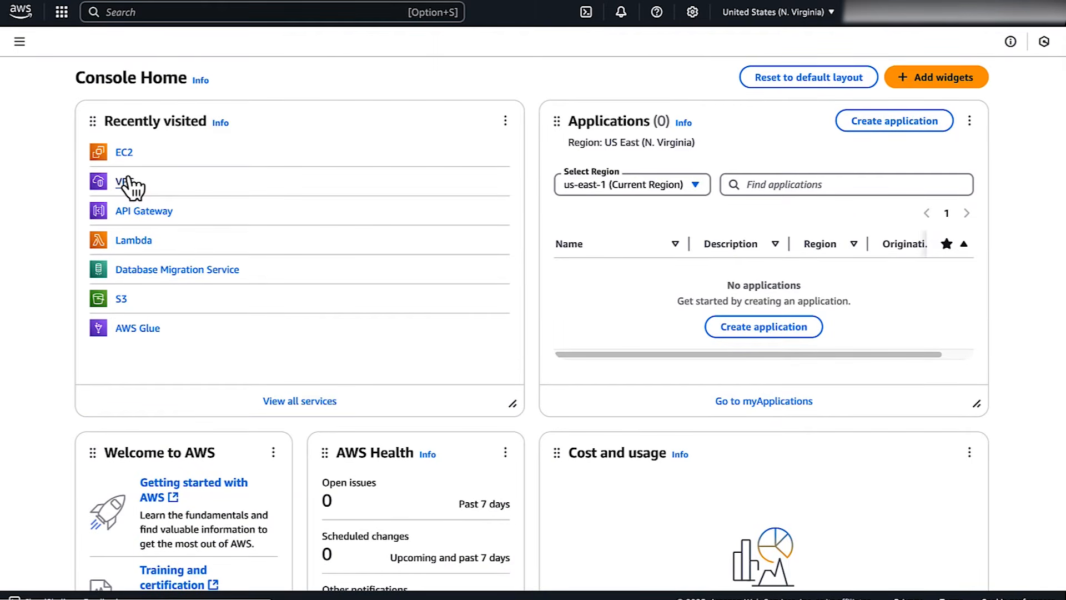
Open the details of demo vpc endpoint in the VPC console to check its private DNS setting
left_click(128, 181)
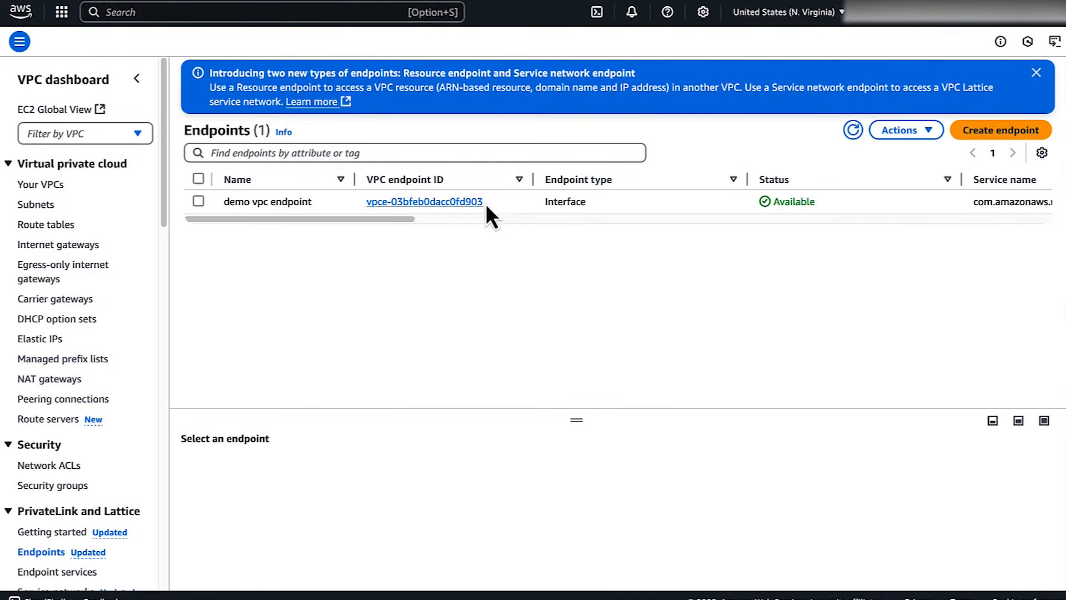
left_click(478, 203)
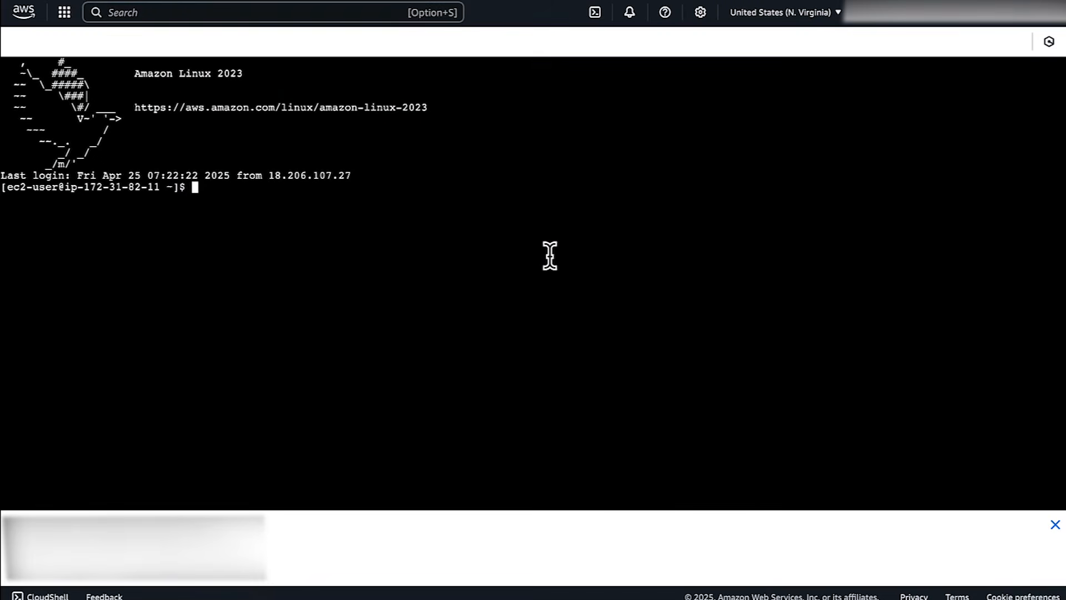
type("curl https://1a8g42uyq6.execute-api.us-east-1.amazonaws.com/dev/")
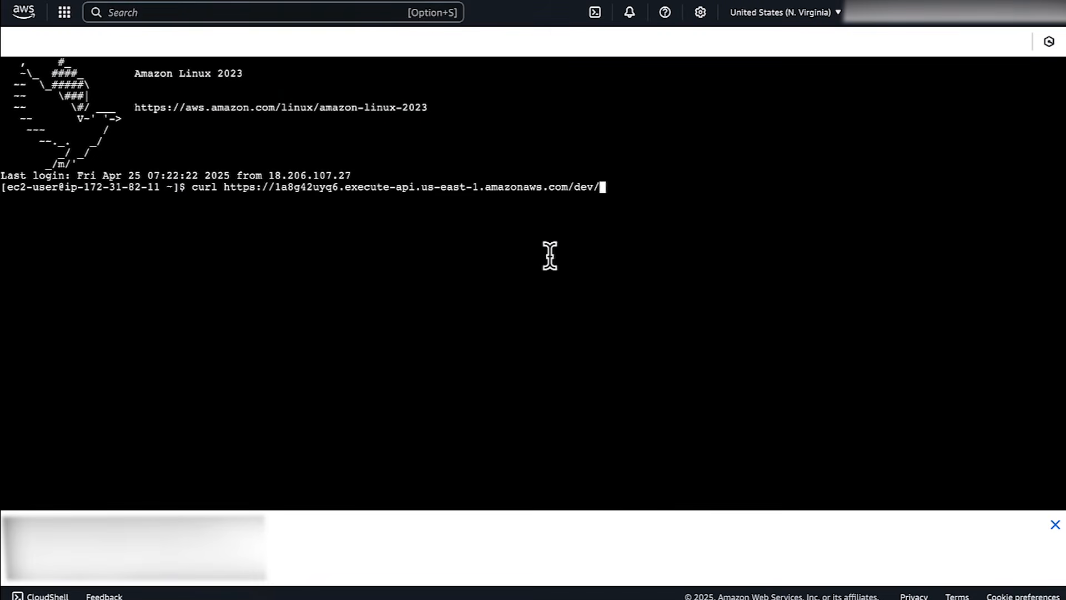
key("Return")
double_click(203, 188)
left_click_drag(211, 187, 498, 188)
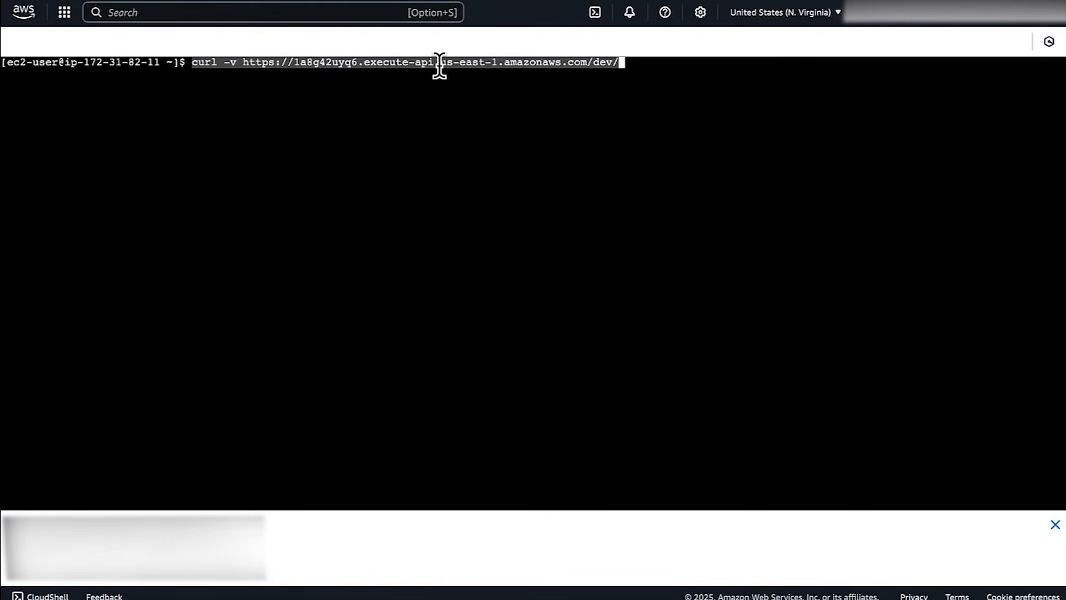
left_click(442, 87)
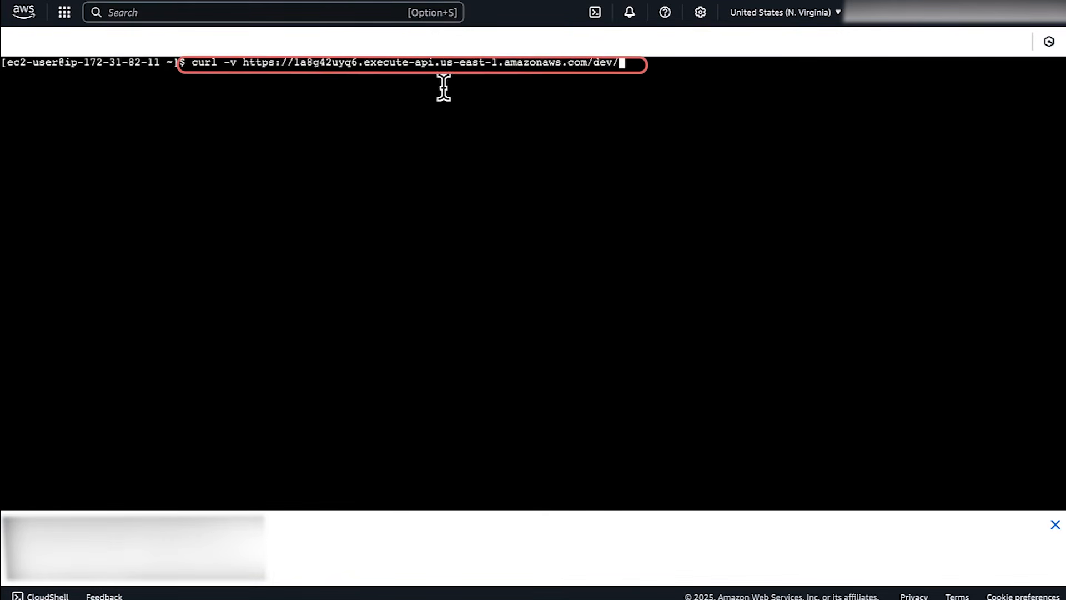
key("Return")
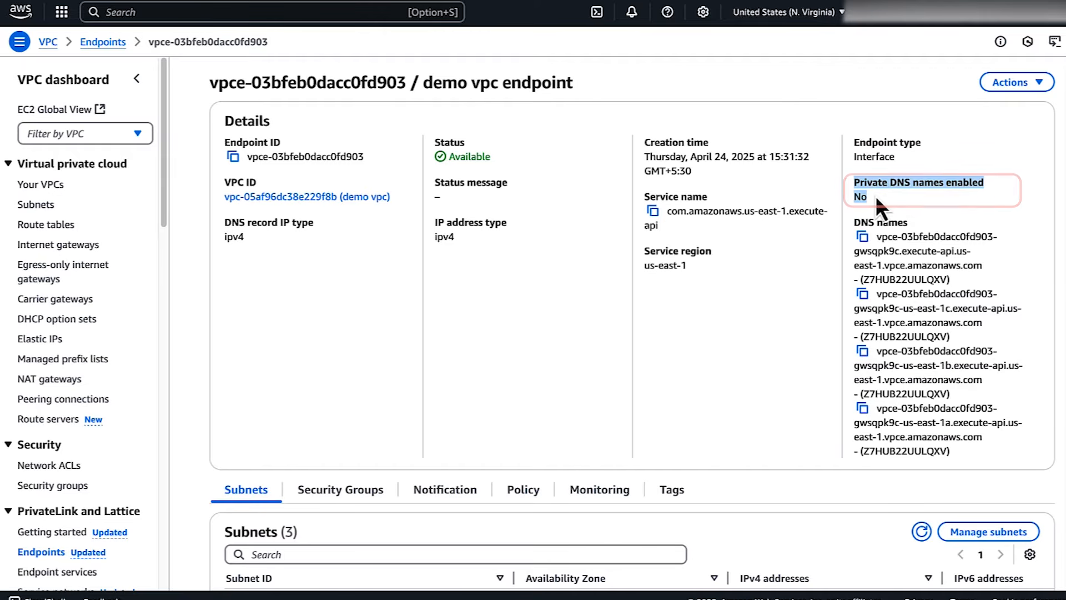
Request the dev stage through the VPC endpoint's first DNS name with curl -v and the header 'x-apigw-api-id:1a8g42uyq6' in the EC2 terminal
left_click(879, 233)
left_click_drag(879, 233, 985, 266)
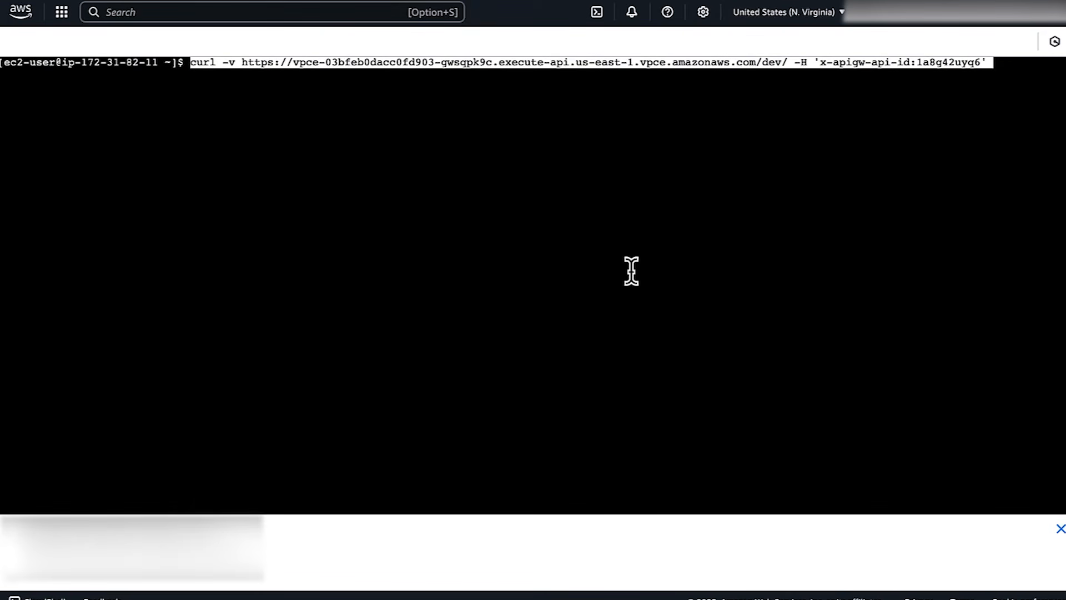
key("Return")
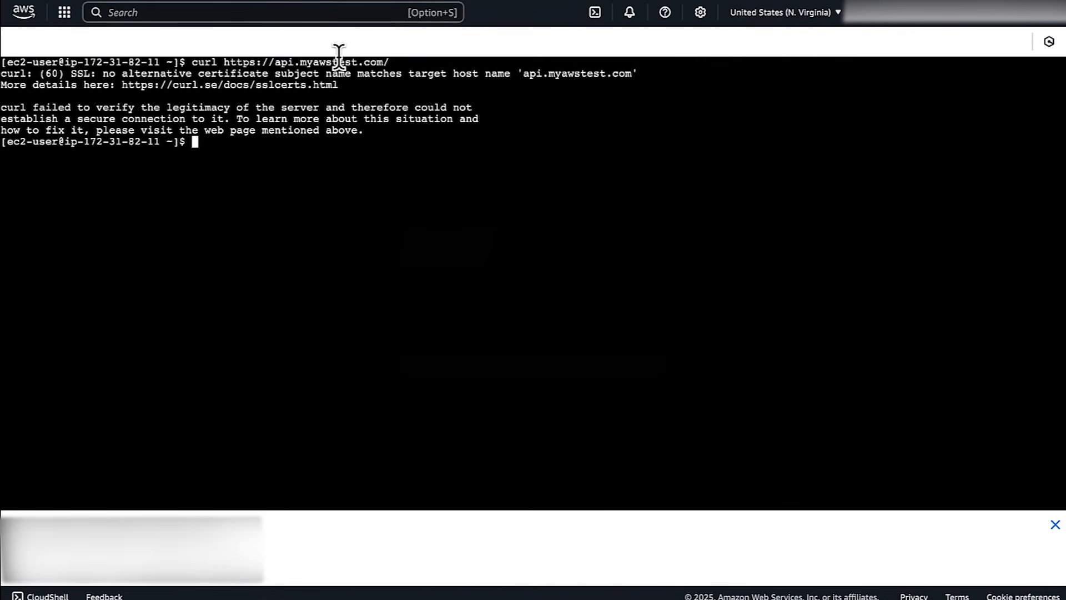
double_click(533, 73)
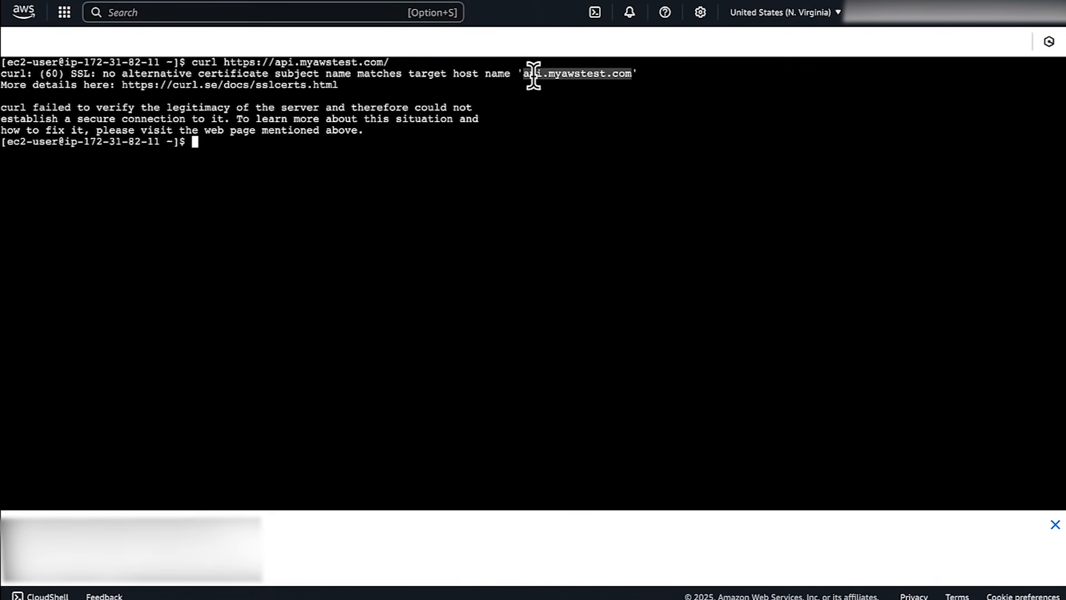
left_click_drag(80, 74, 638, 75)
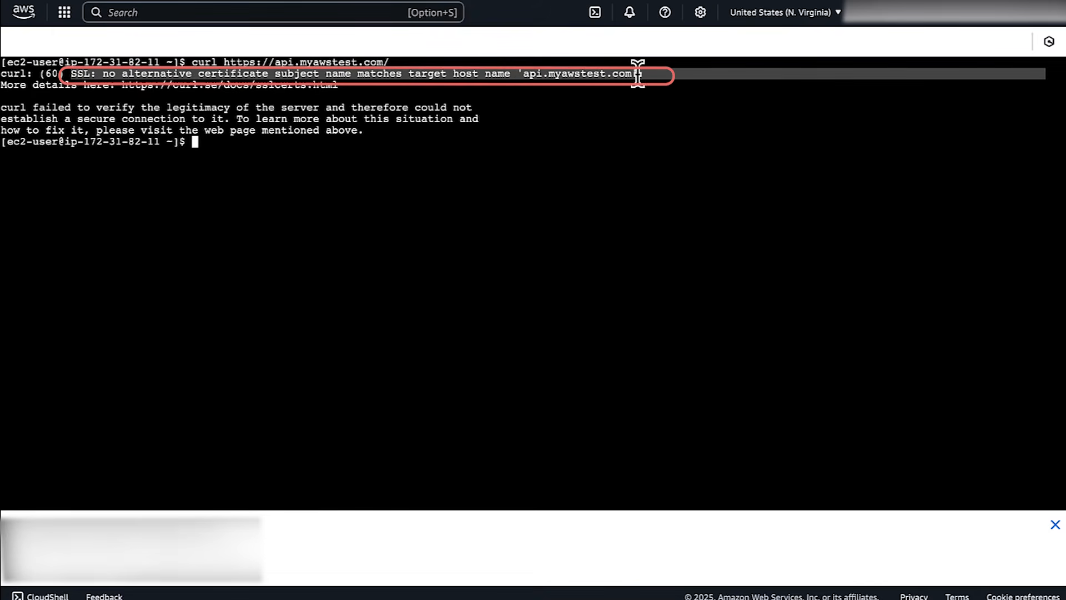
left_click(648, 173)
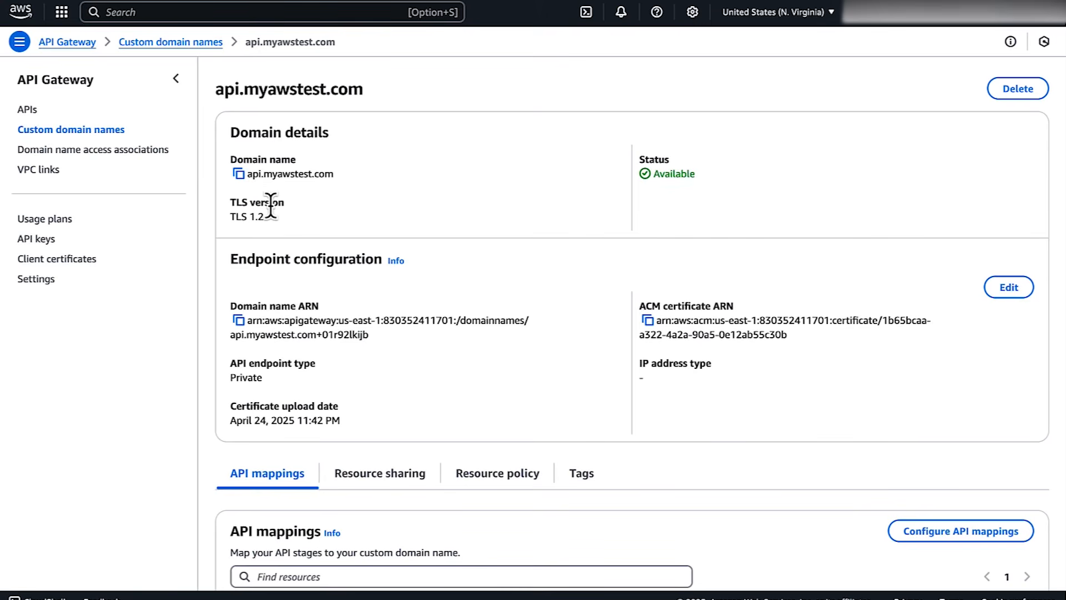
Create a domain association between the private custom domain api.myawstest.com and demo vpc endpoint from the domain's resource sharing settings
left_click(374, 469)
scroll(374, 466, "down", 5)
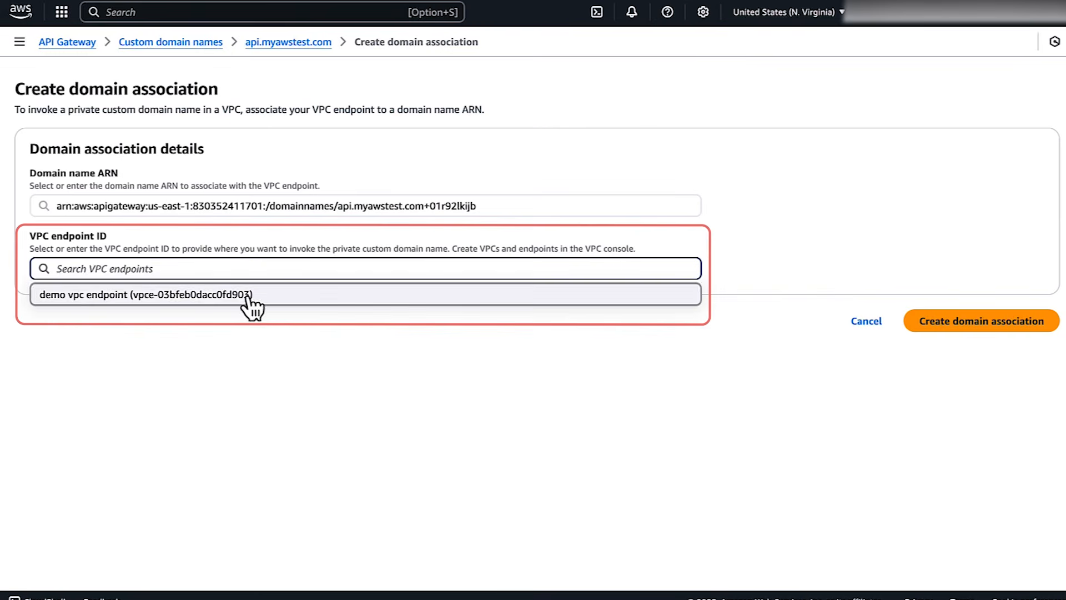
left_click(248, 296)
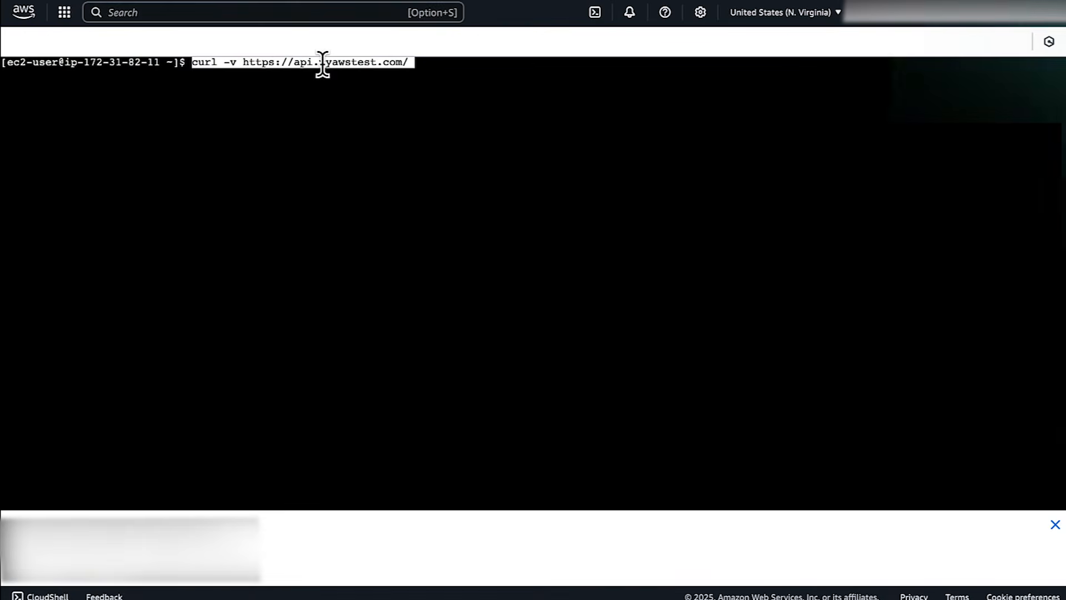
key("Return")
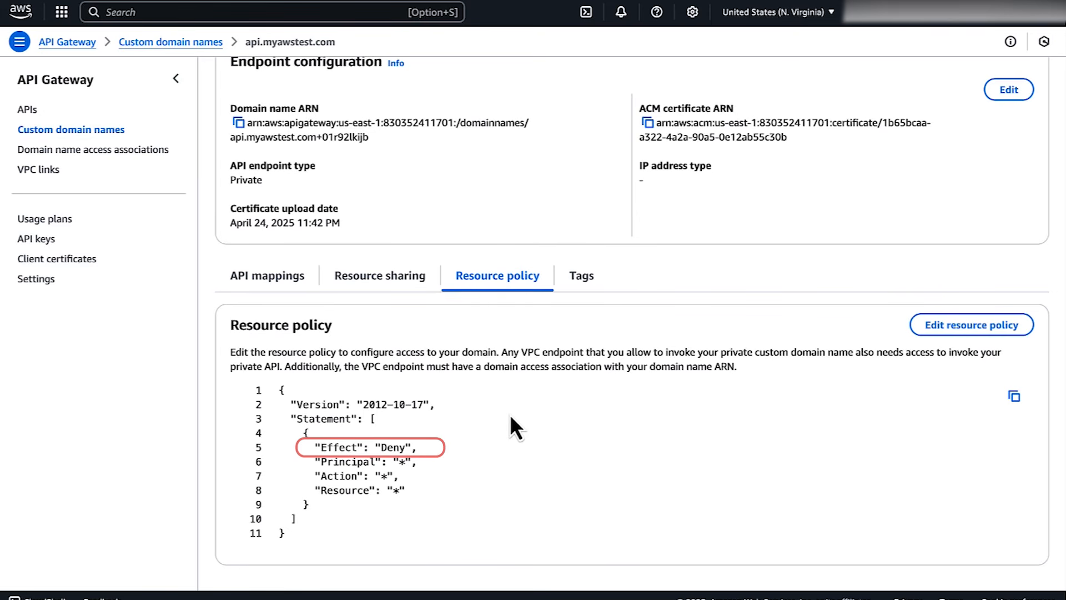
Check the Effect line in the resource policy of the custom domain api.myawstest.com
left_click_drag(314, 447, 416, 443)
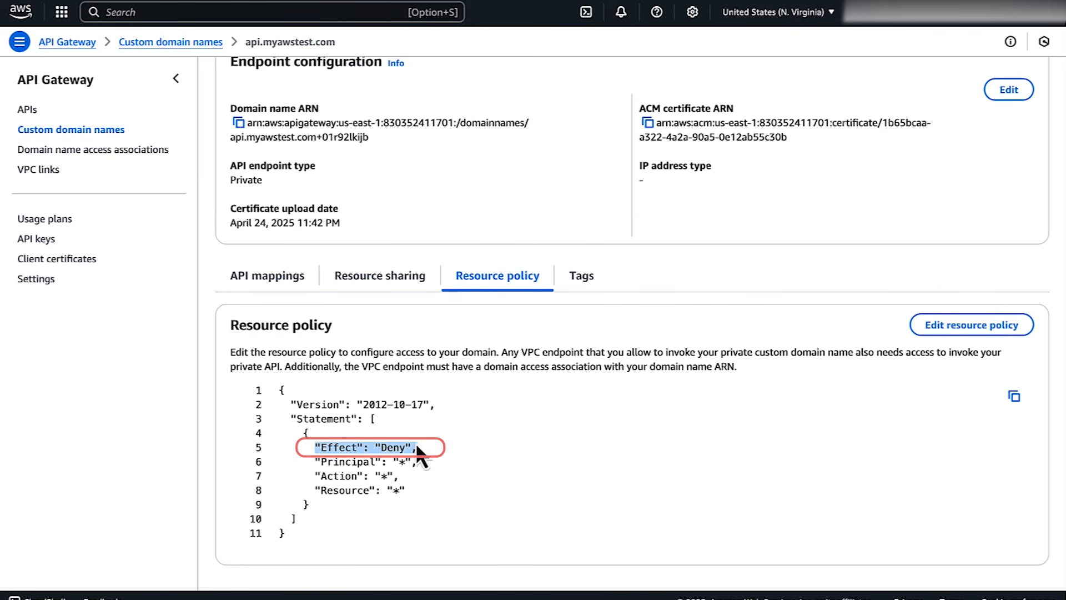
left_click(429, 454)
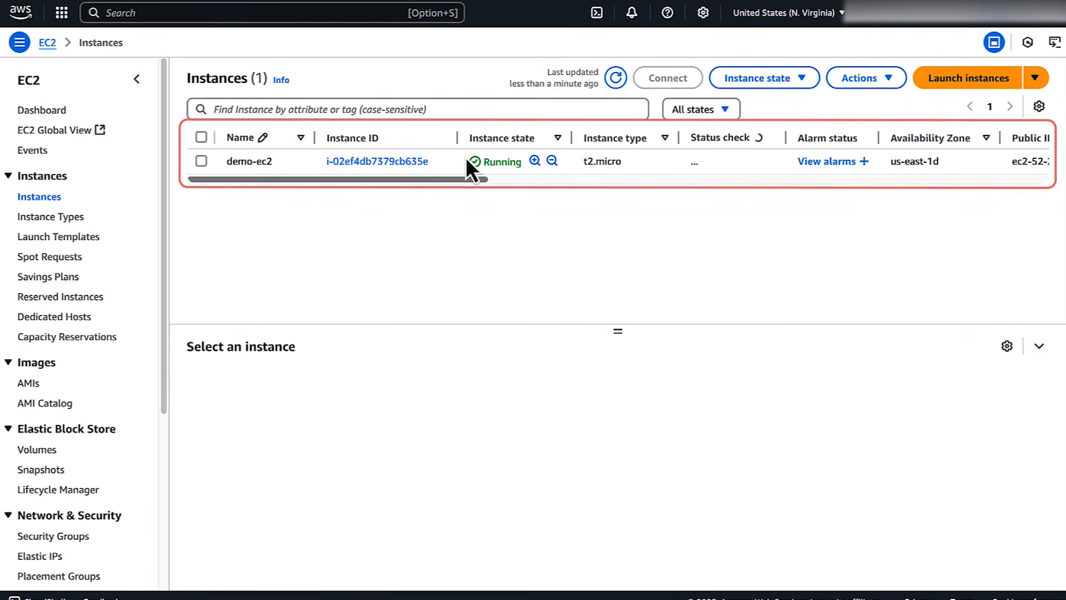
left_click(465, 158)
left_click(658, 76)
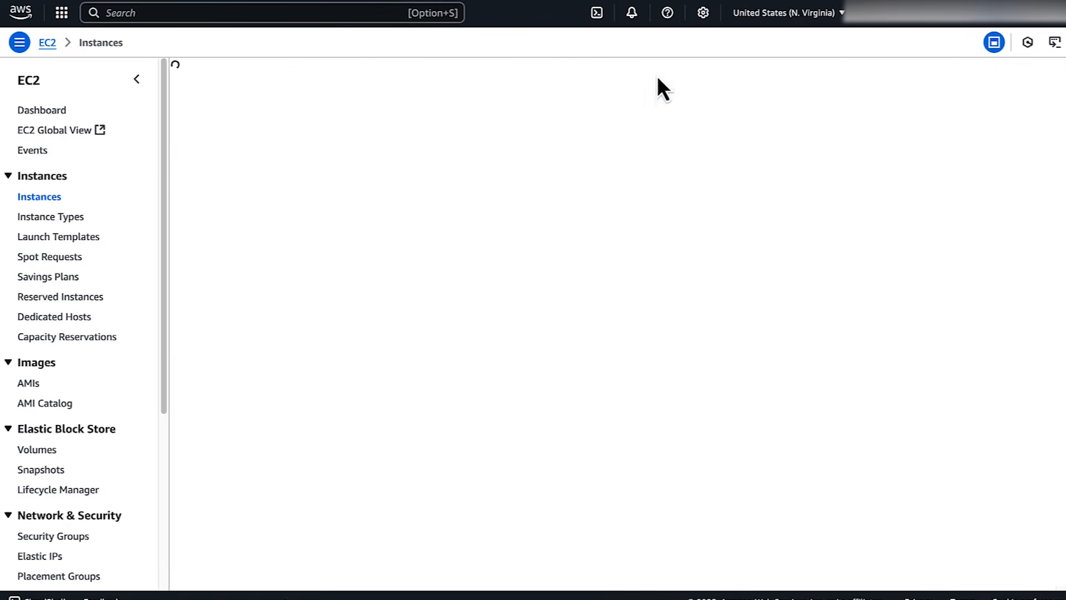
left_click(1024, 542)
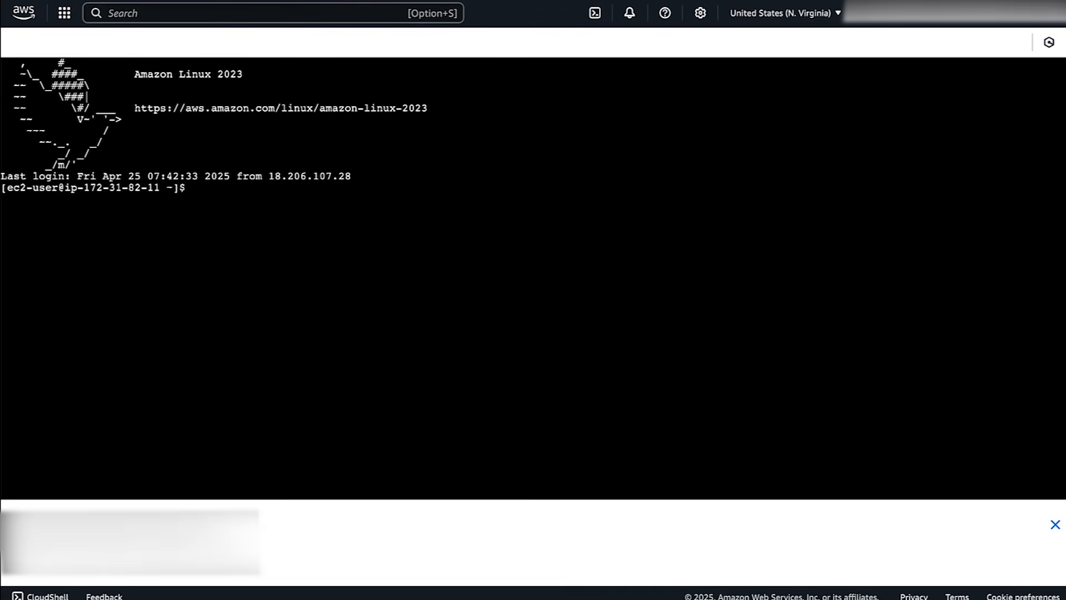
left_click(470, 270)
type("curl -v https://api.myawstest.com/")
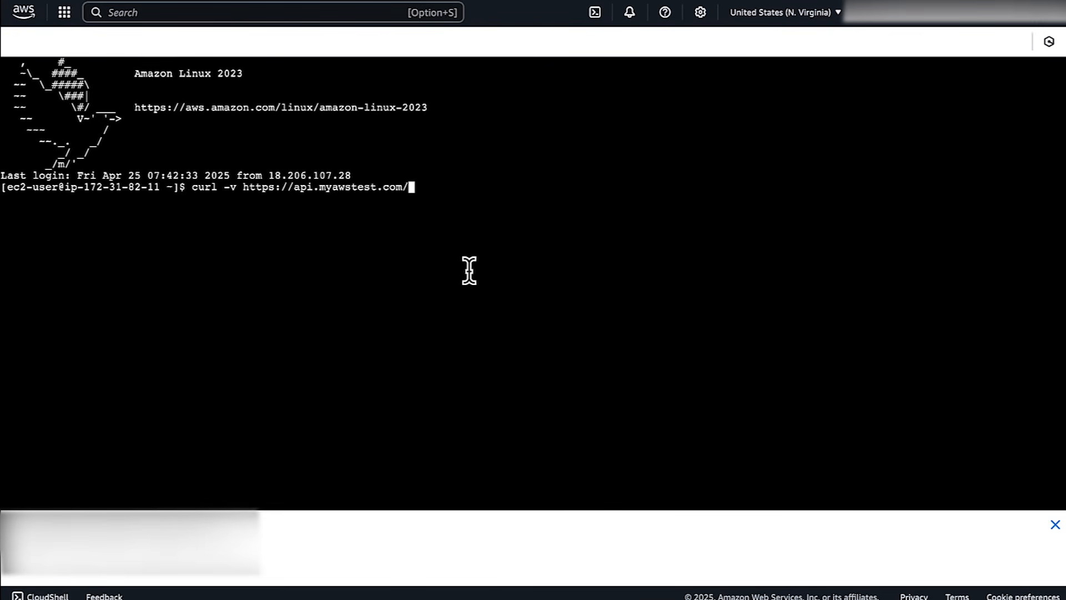
key("Return")
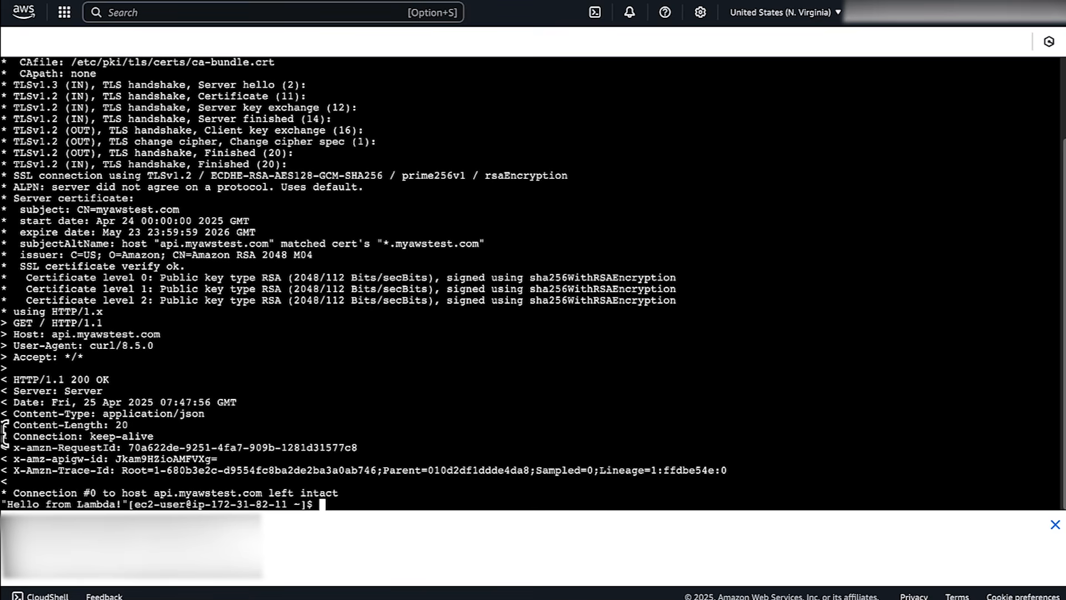